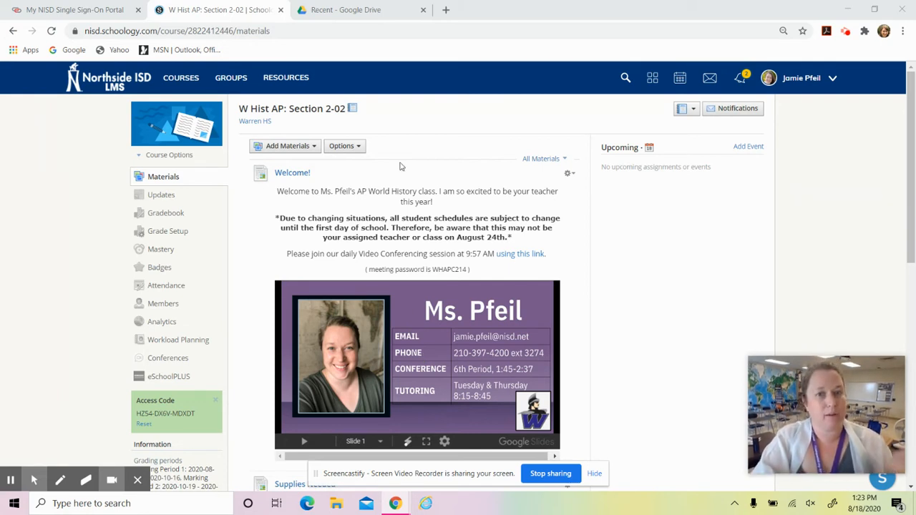
Switch to Google Drive and open the recent presentation Copy of MS Teacher Welcome Slide.
left_click(352, 11)
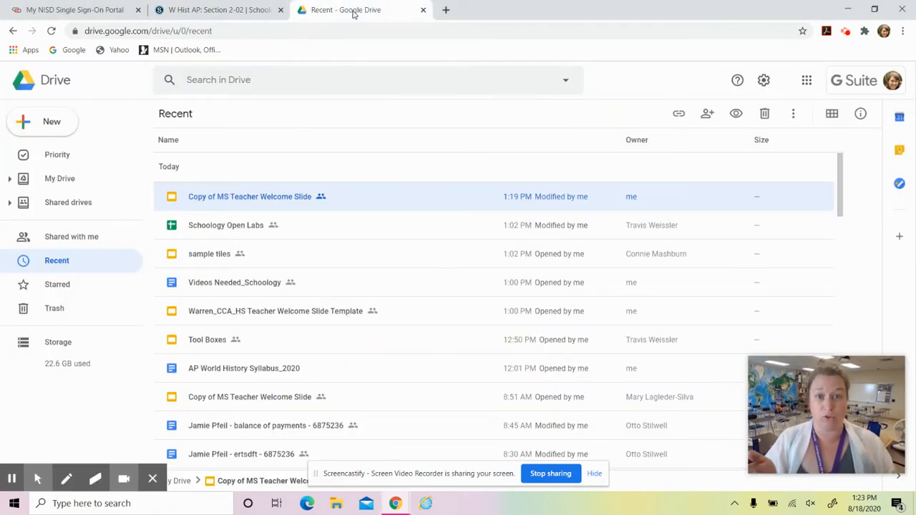
left_click(226, 193)
double_click(227, 194)
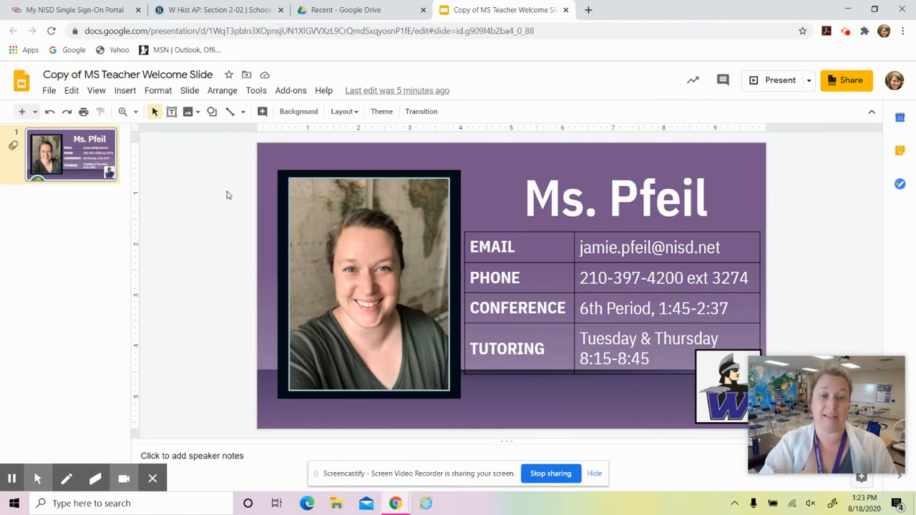
Download the current welcome slide as a JPEG image.
left_click(49, 93)
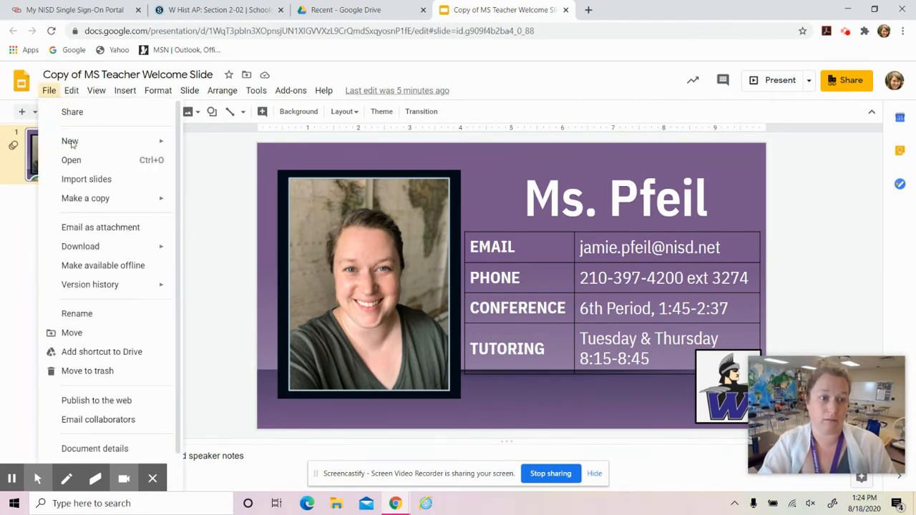
mouse_move(163, 250)
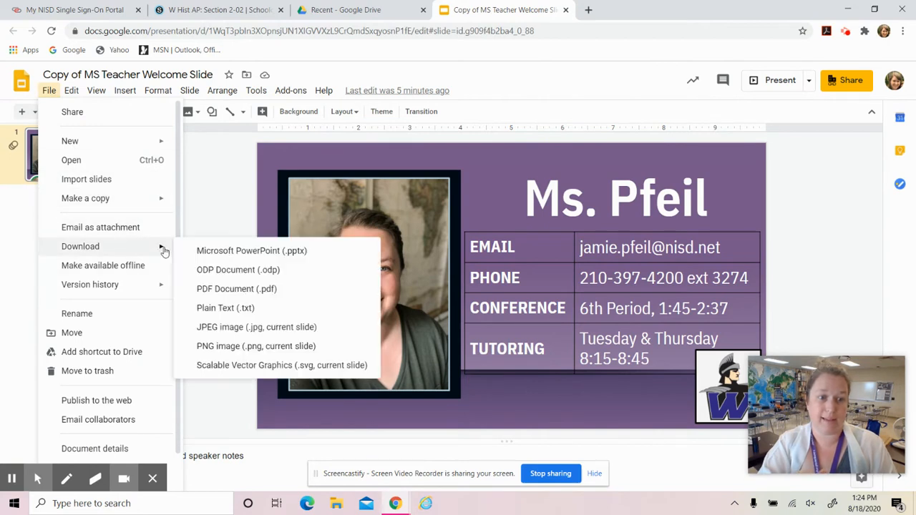
left_click(259, 327)
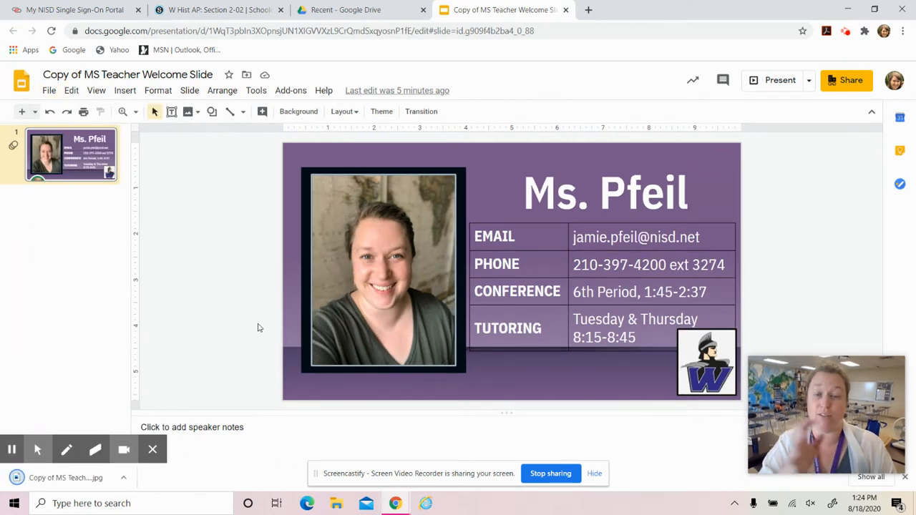
Switch to the Schoology course W Hist AP: Section 2-02, edit the Welcome! page and delete its embedded slide presentation.
left_click(192, 8)
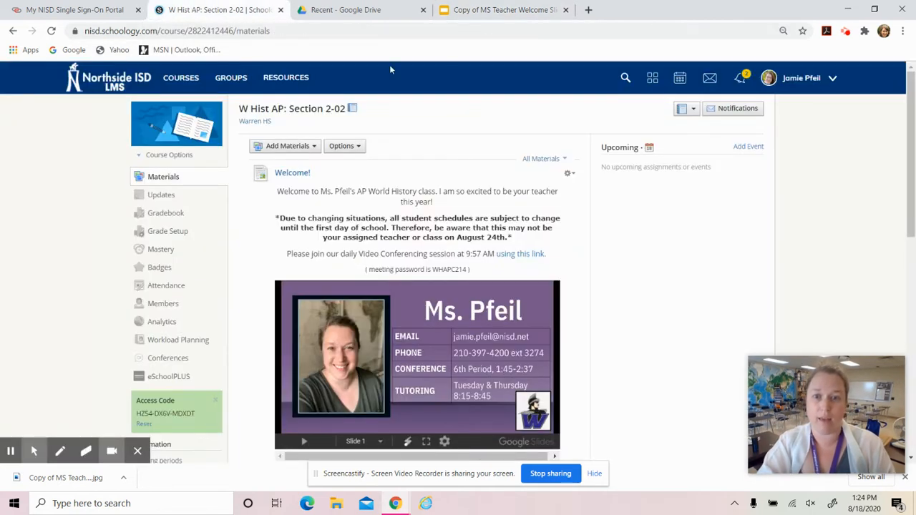
left_click(570, 174)
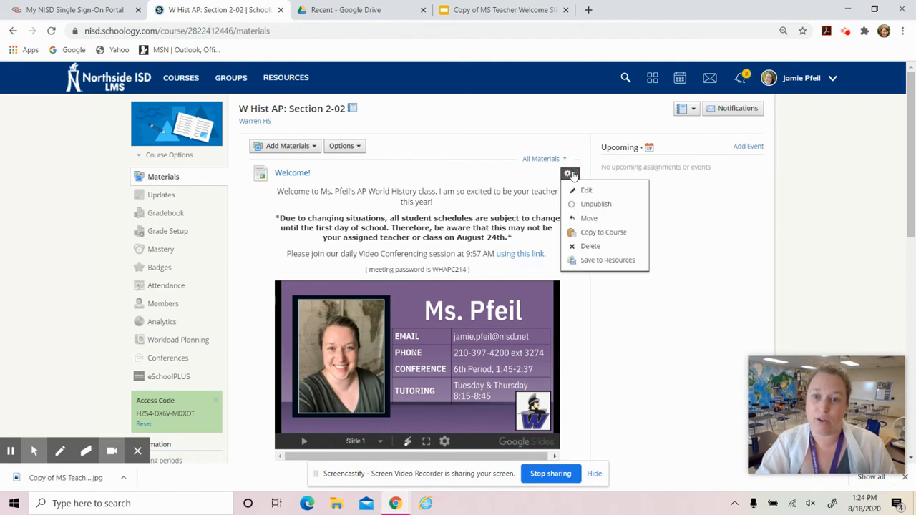
left_click(586, 190)
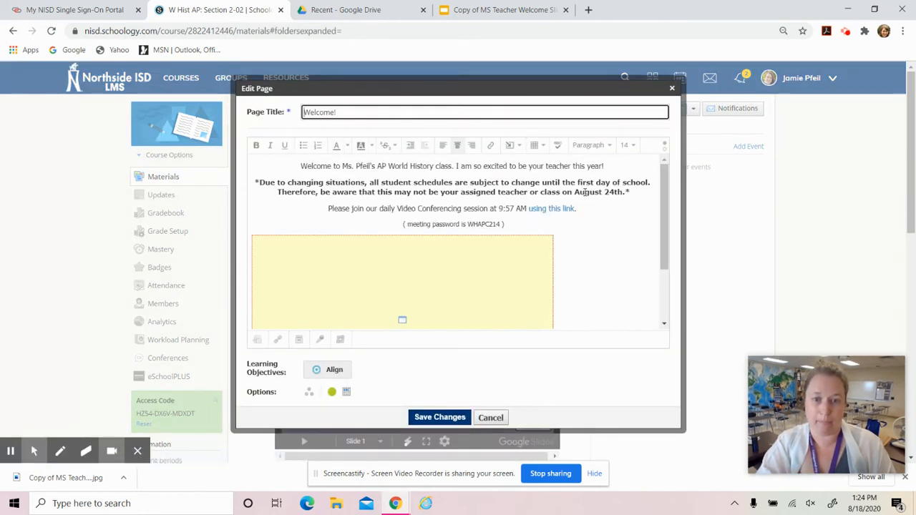
left_click(468, 272)
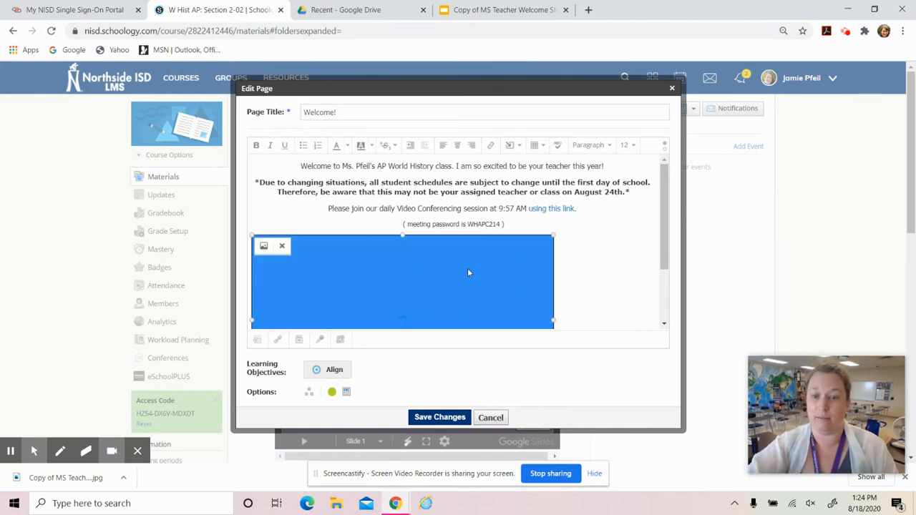
key("Delete")
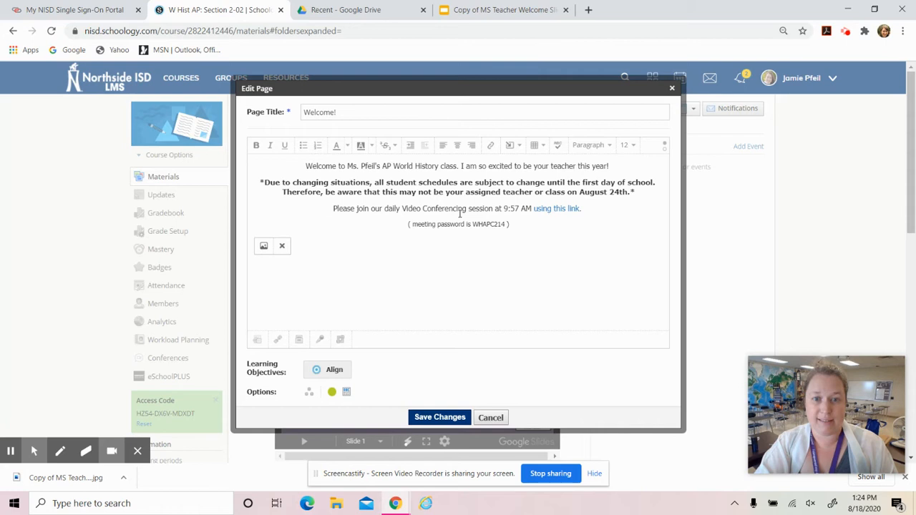
Insert the downloaded image Copy of MS Teacher Welcome Slide below the page text and save the page changes.
left_click(511, 145)
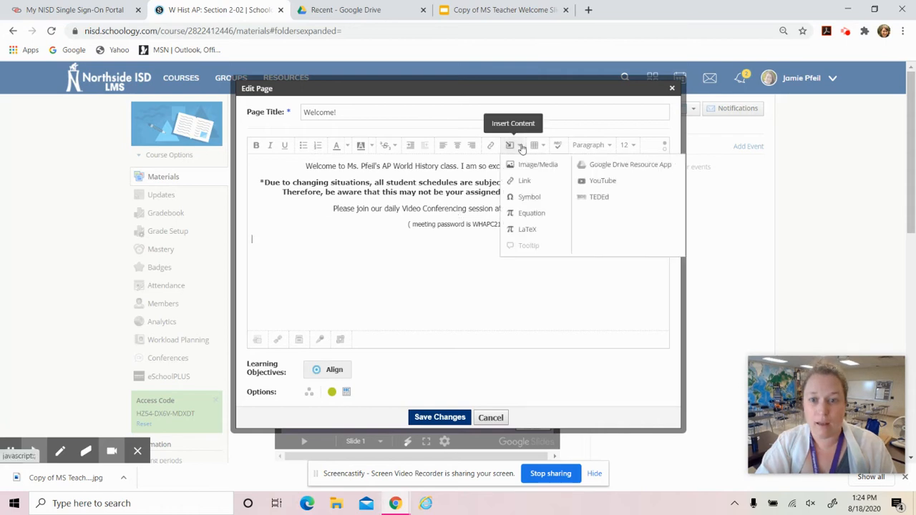
left_click(533, 166)
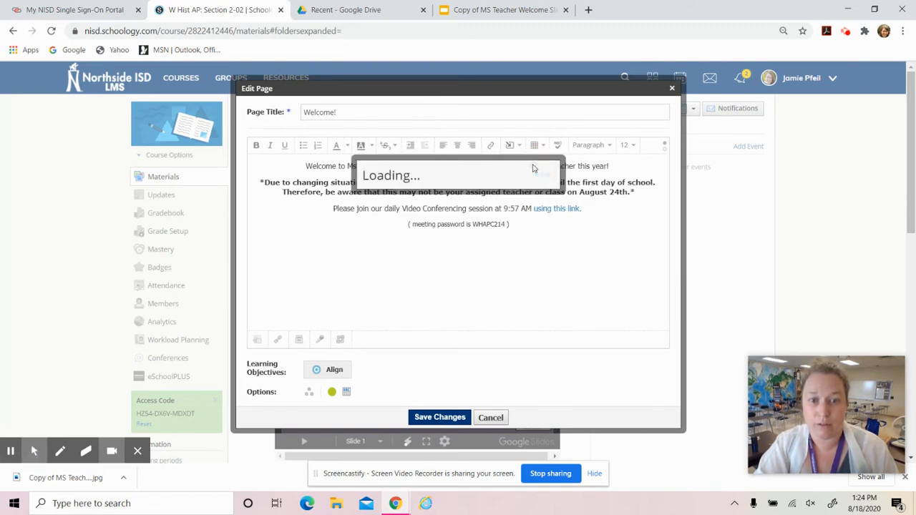
left_click(399, 202)
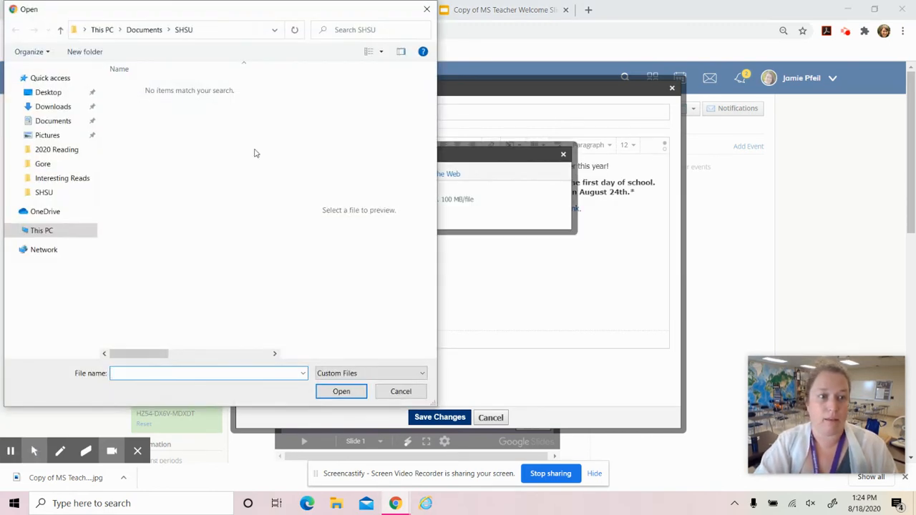
left_click(53, 107)
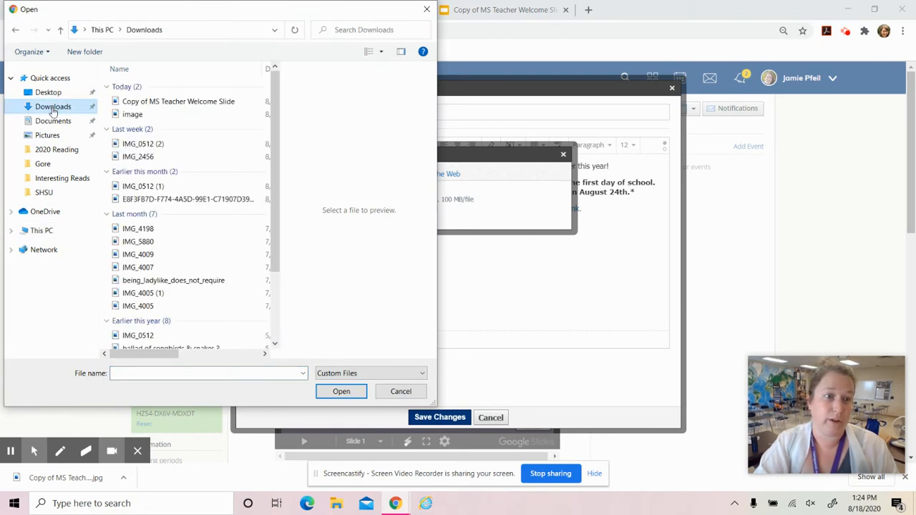
left_click(163, 101)
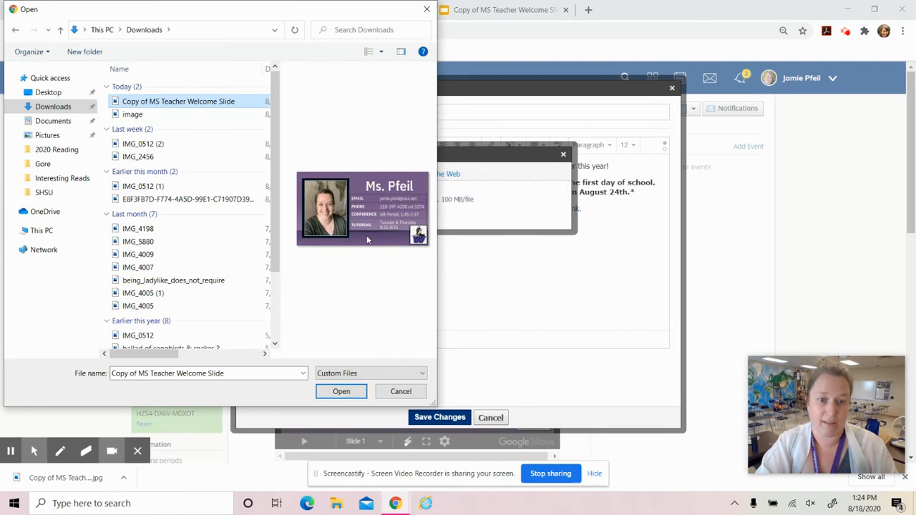
left_click(341, 392)
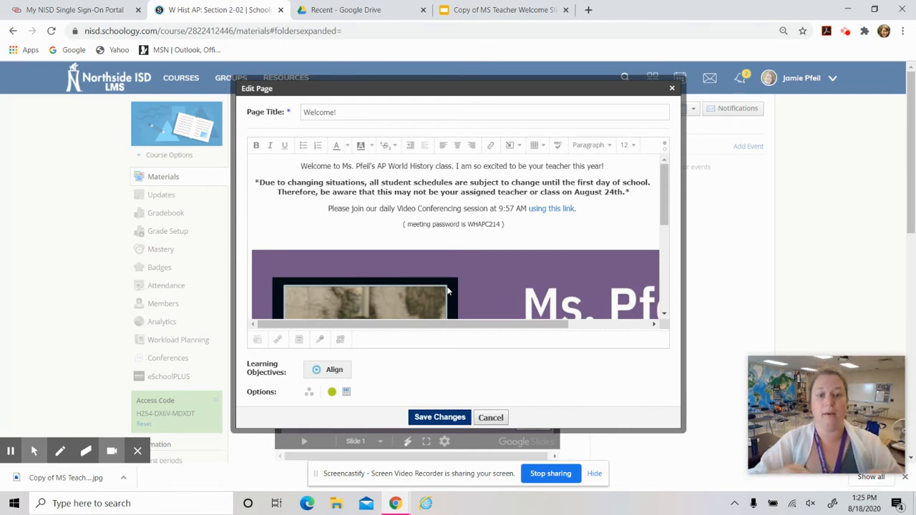
left_click(440, 418)
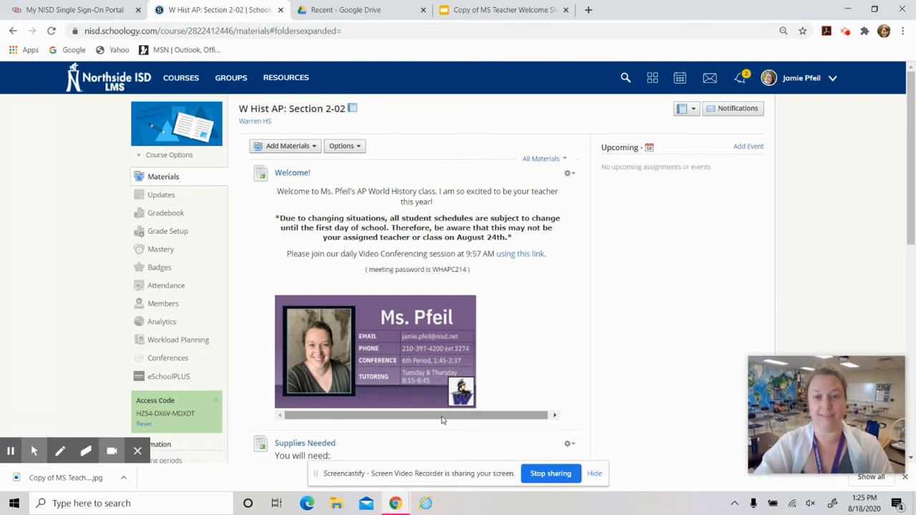
Reopen the Welcome! page for editing and delete the inserted welcome slide image.
left_click(570, 176)
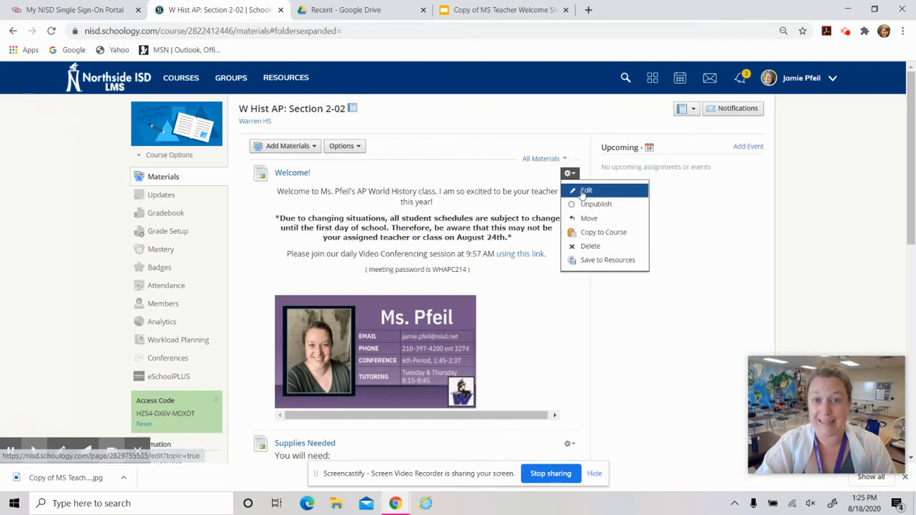
left_click(570, 174)
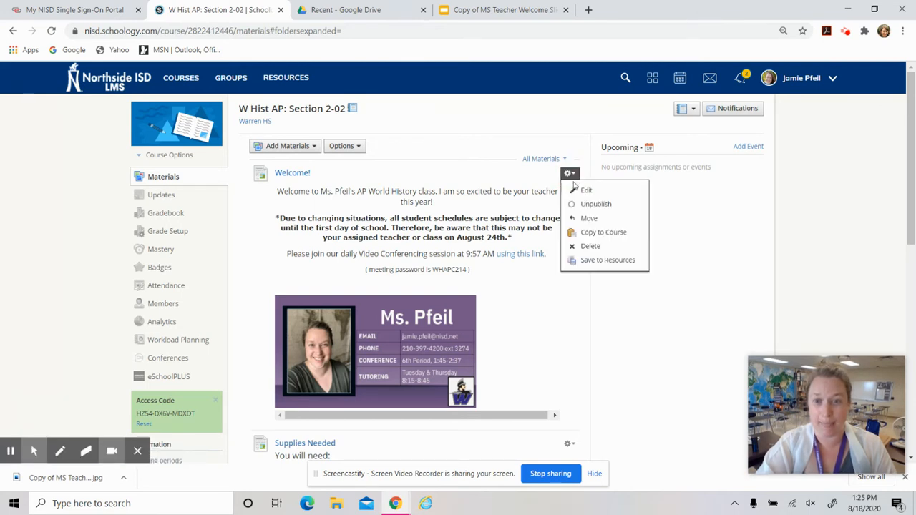
left_click(577, 187)
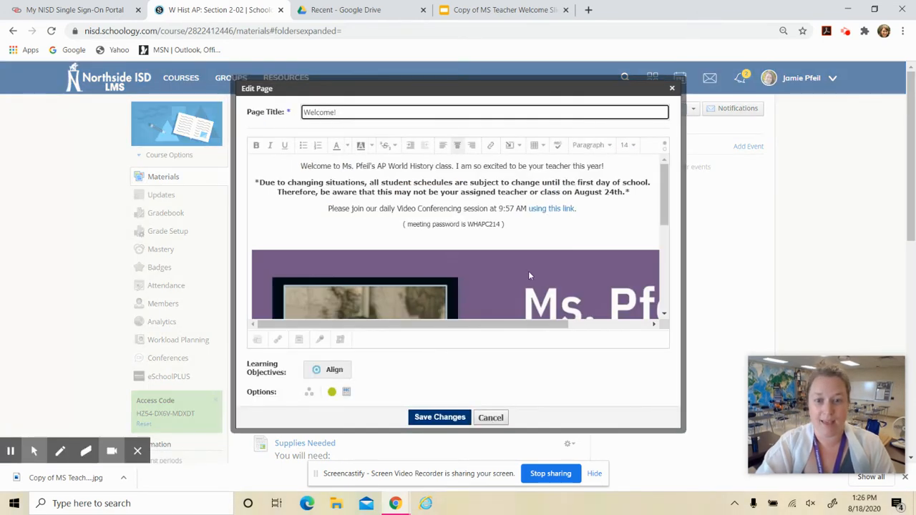
left_click(525, 277)
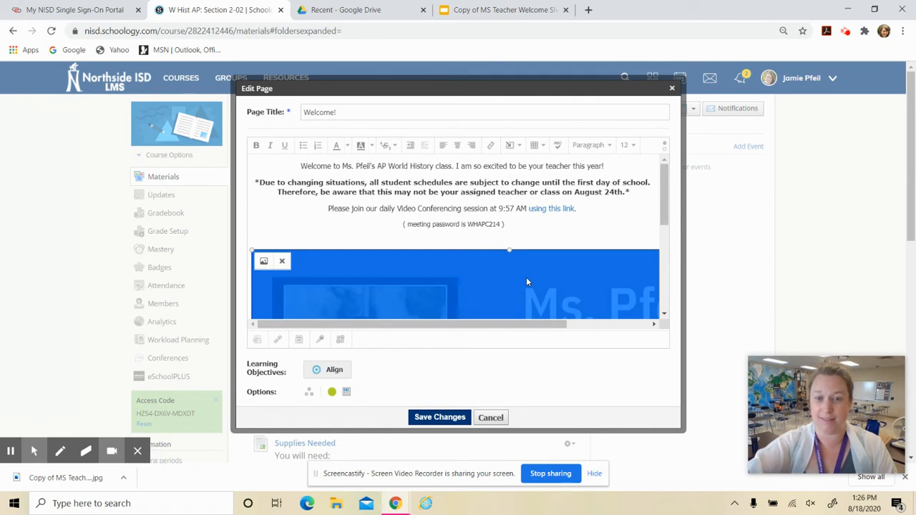
key("Delete")
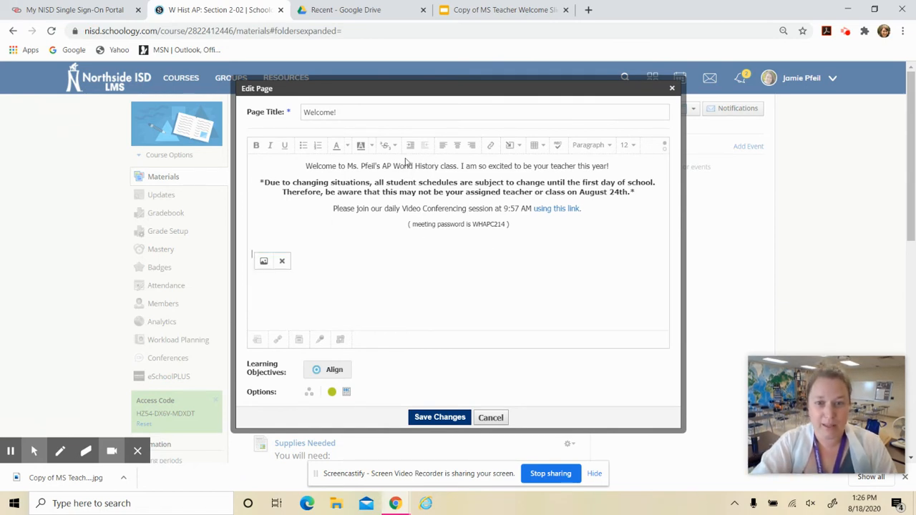
Insert a 2 x 1 table below the page text and widen it to about a quarter of the editor's width.
left_click(537, 150)
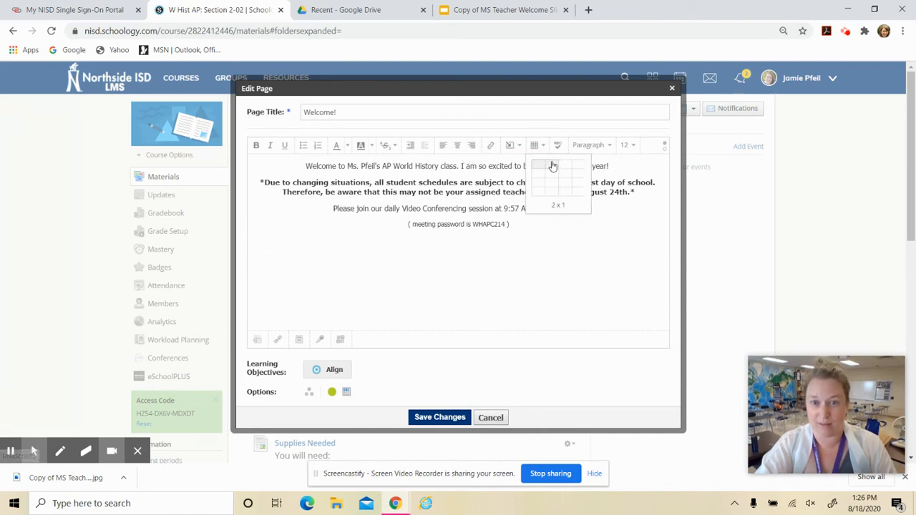
left_click(552, 166)
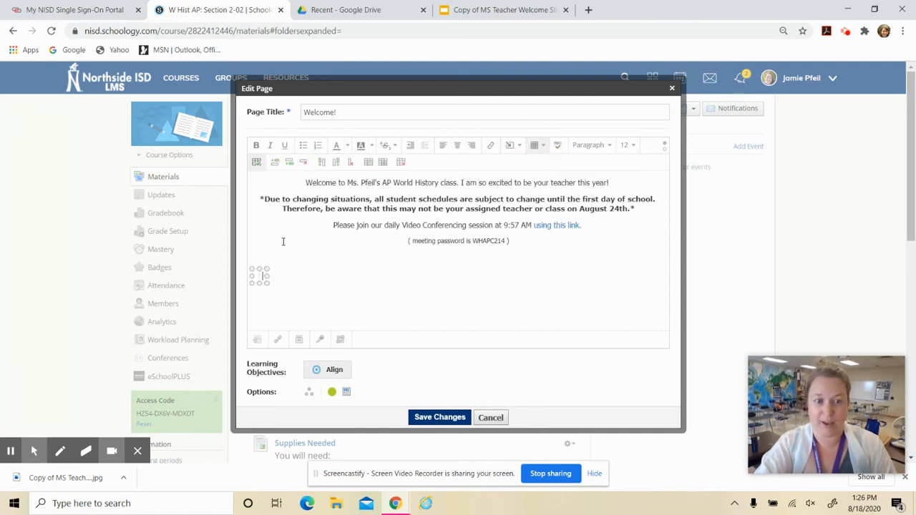
left_click_drag(267, 276, 366, 283)
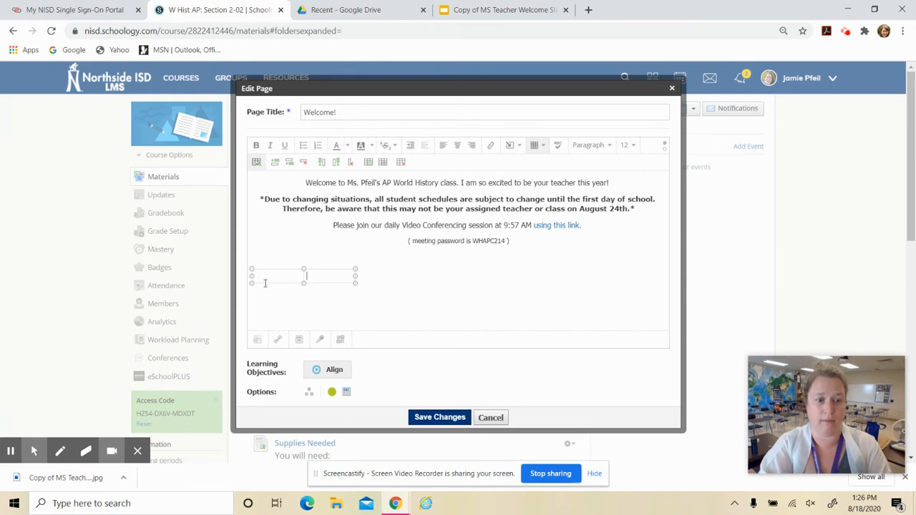
left_click(10, 451)
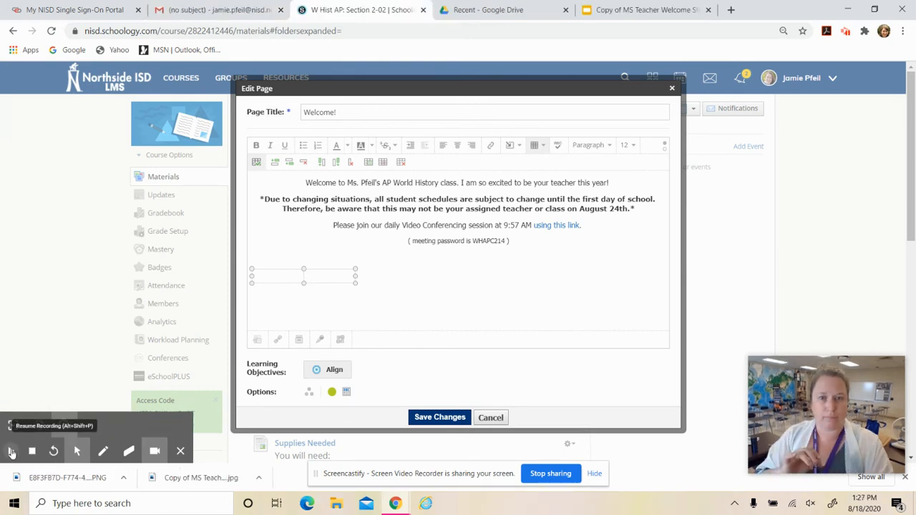
left_click(11, 451)
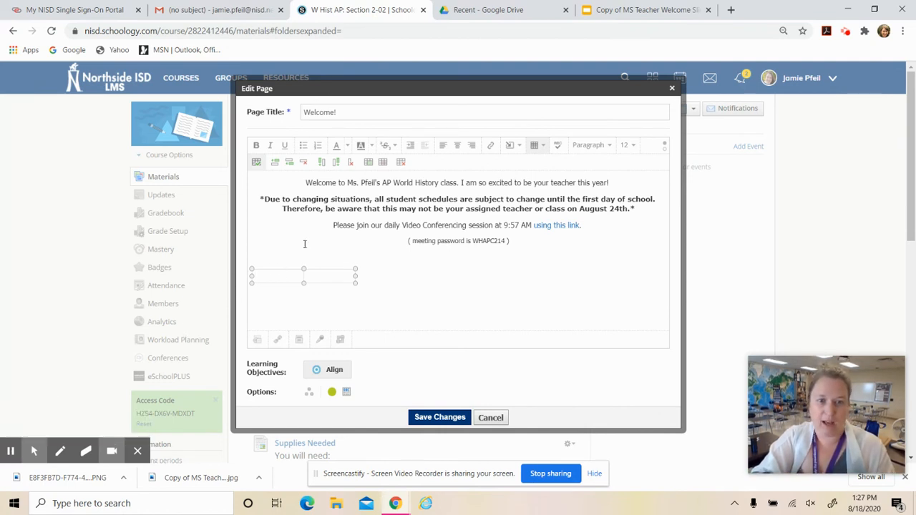
Insert the AP World History Modern cover image, E8F3FB7D-F774-4A5D-99E1-C71907D397F3 (1), from Downloads into the table's first cell.
left_click(518, 148)
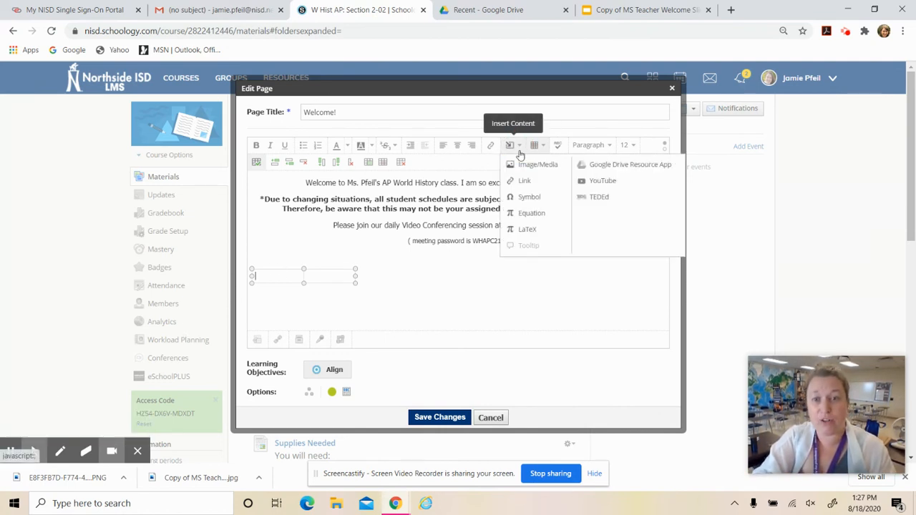
left_click(528, 165)
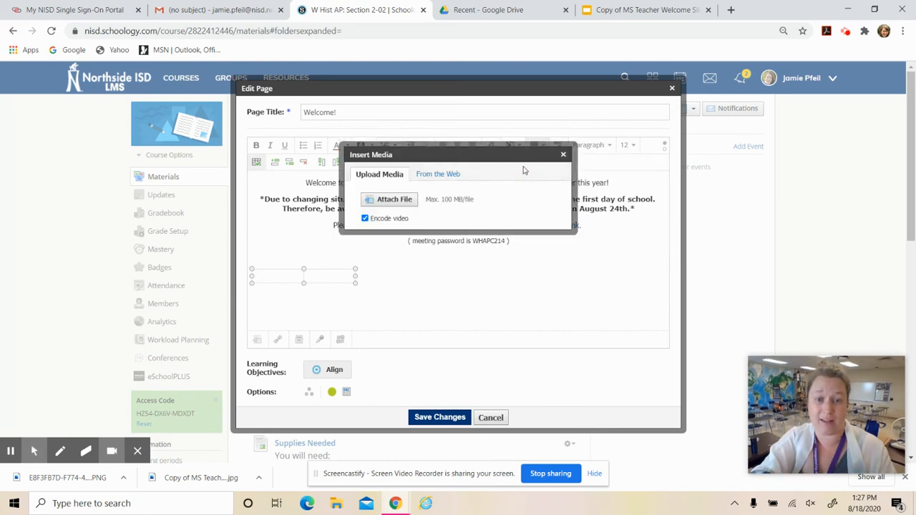
left_click(399, 202)
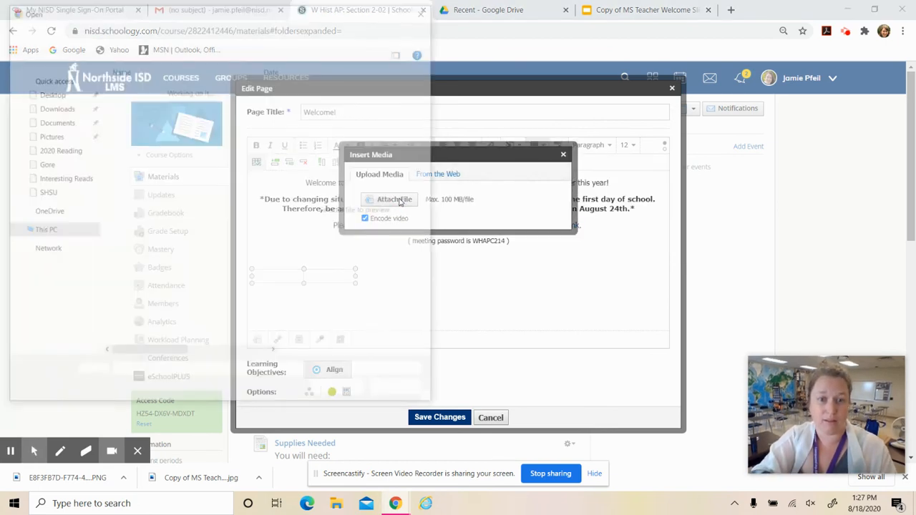
left_click(159, 101)
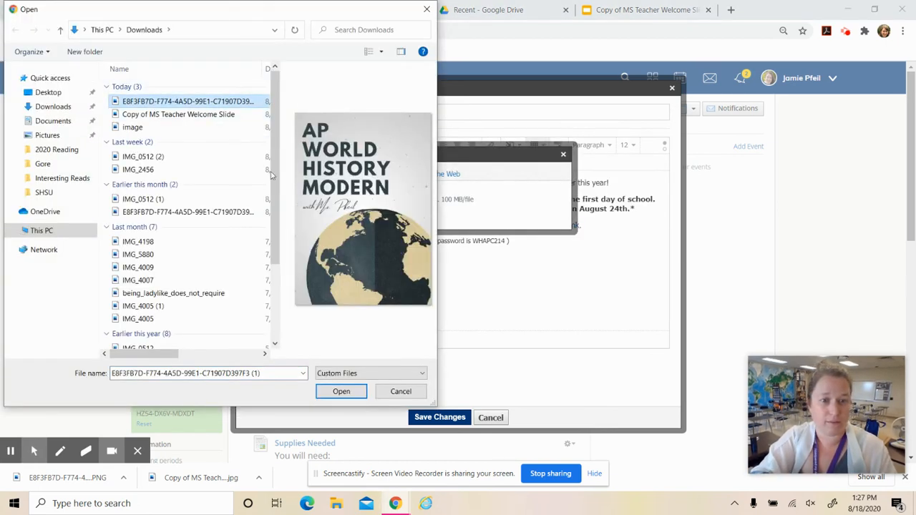
left_click(341, 392)
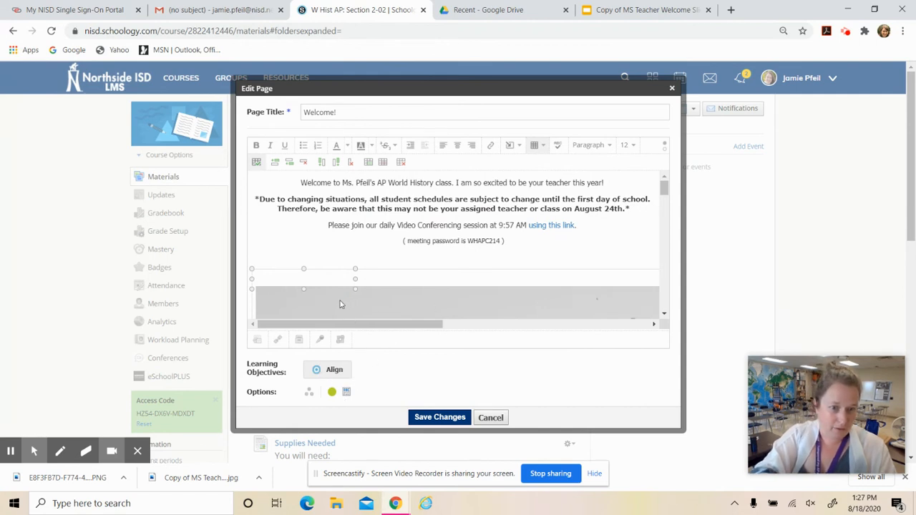
Set the width of the AP World History Modern cover image in the table to 150.
left_click(317, 305)
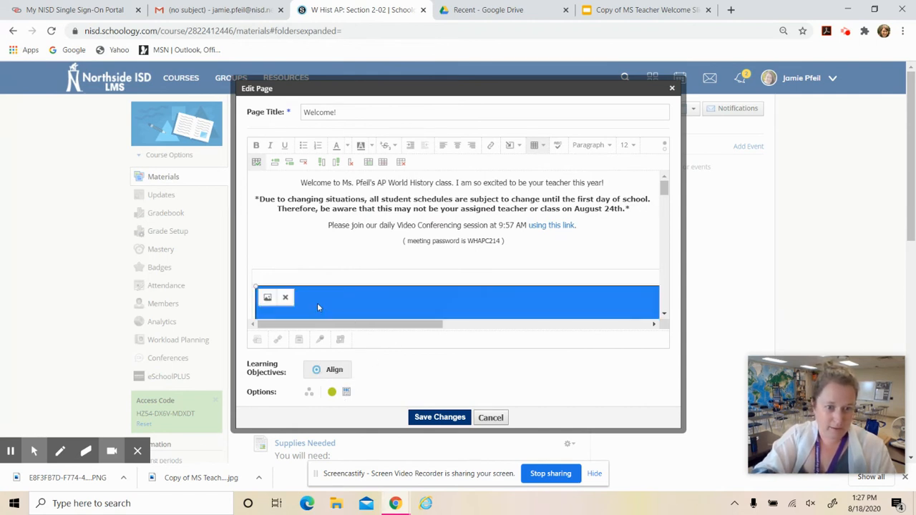
left_click(267, 300)
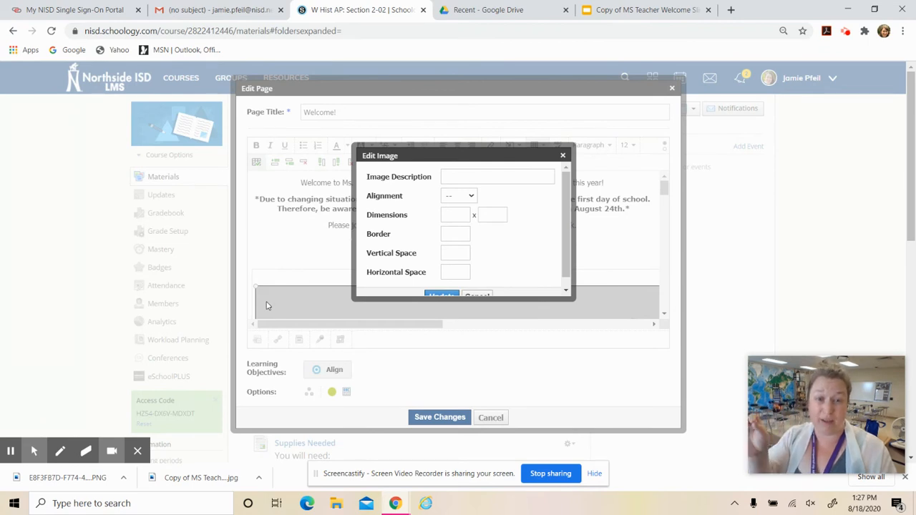
left_click(455, 215)
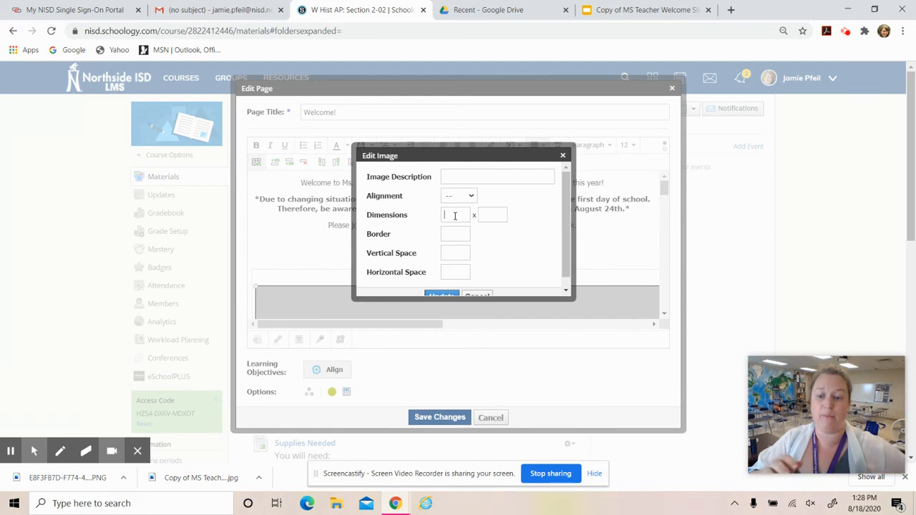
type("150")
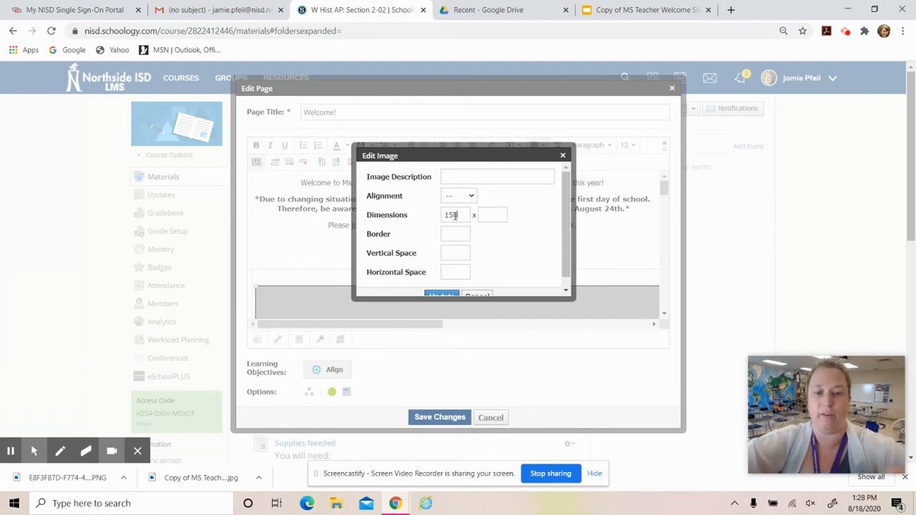
left_click(446, 296)
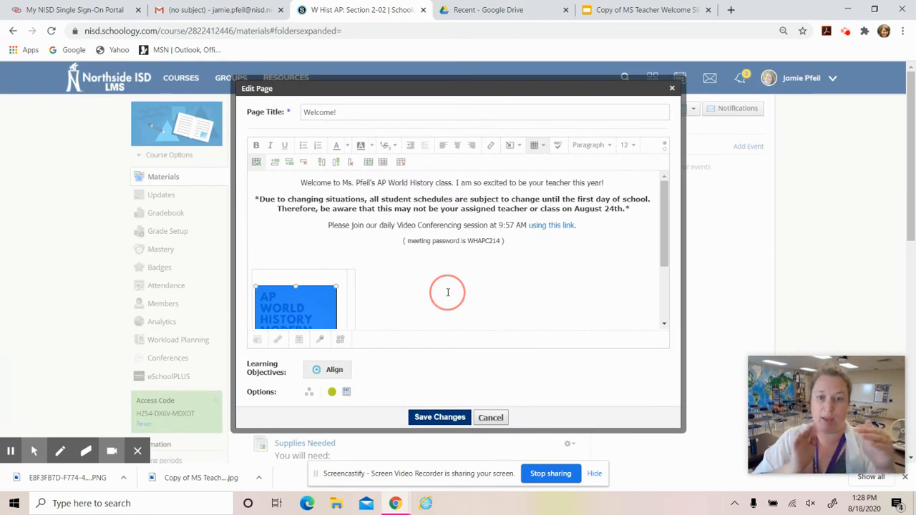
Insert the image Copy of MS Teacher Welcome Slide from Downloads into the table's second cell and save the page changes.
scroll(351, 295, "down", 3)
left_click(351, 295)
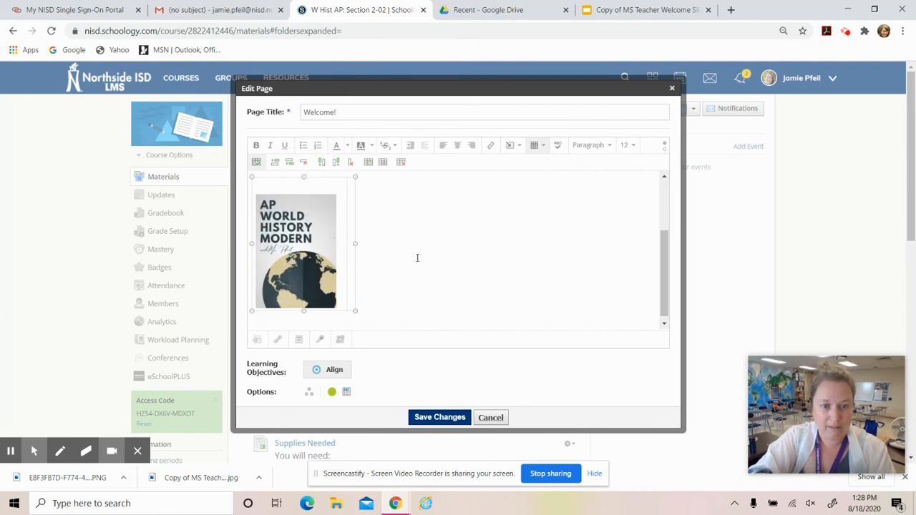
left_click(515, 148)
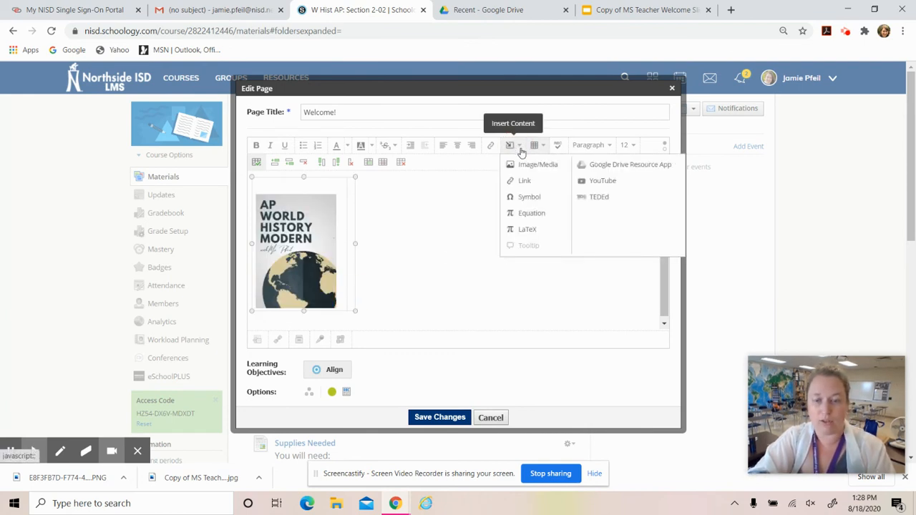
left_click(529, 164)
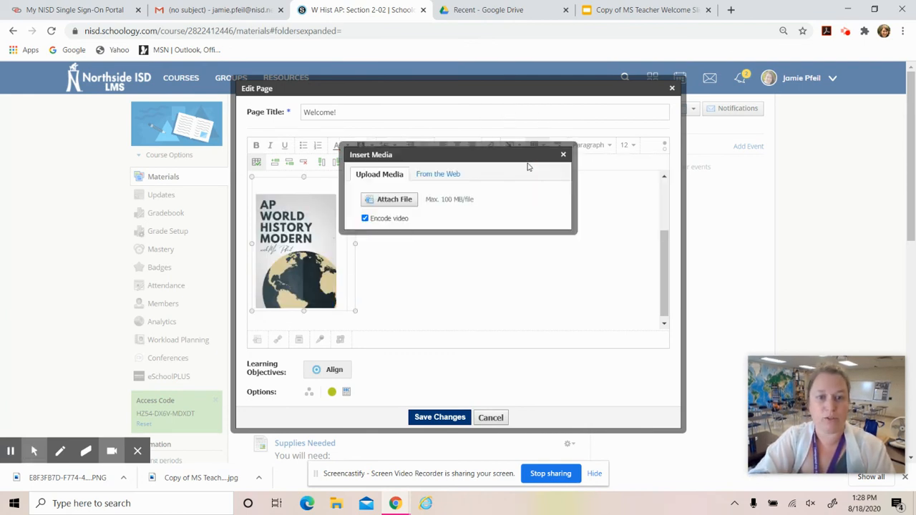
left_click(399, 200)
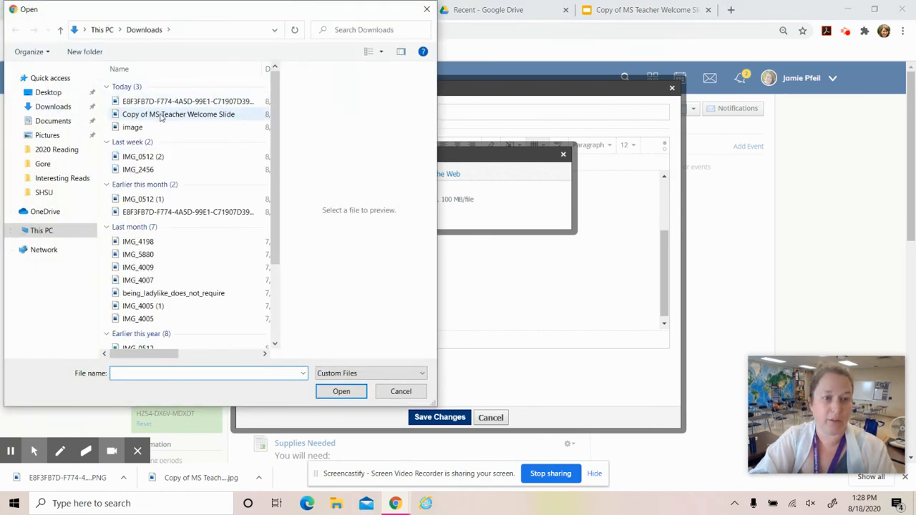
left_click(161, 117)
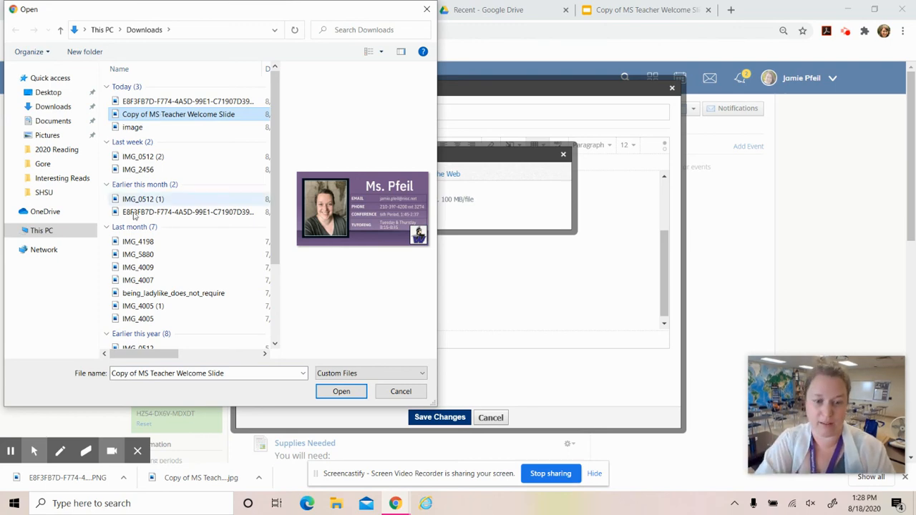
left_click(341, 391)
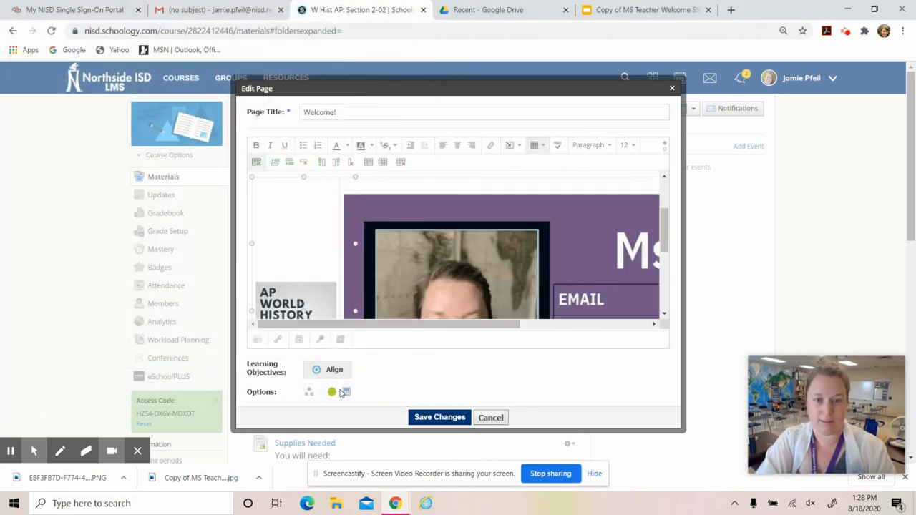
left_click(439, 418)
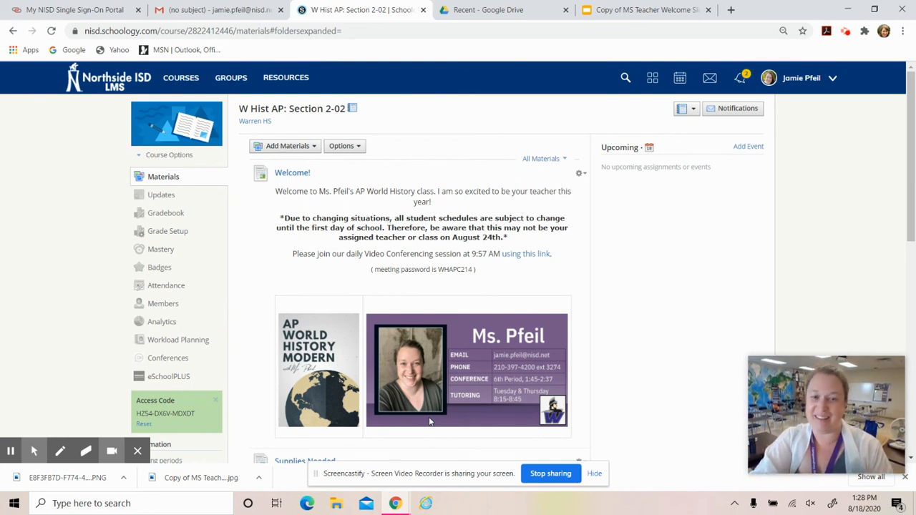
Reopen the Welcome! page for editing, remove the border of the image table, and save the page changes.
scroll(551, 255, "down", 1)
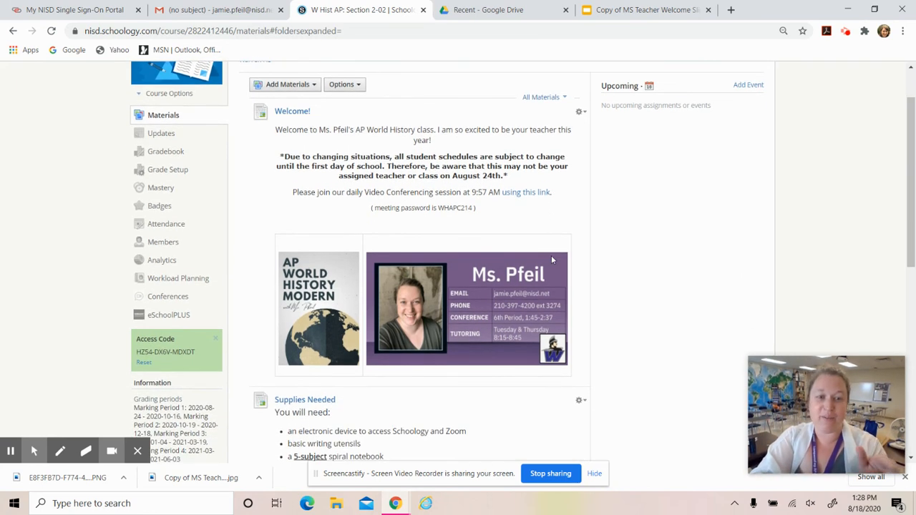
left_click(580, 113)
left_click(585, 127)
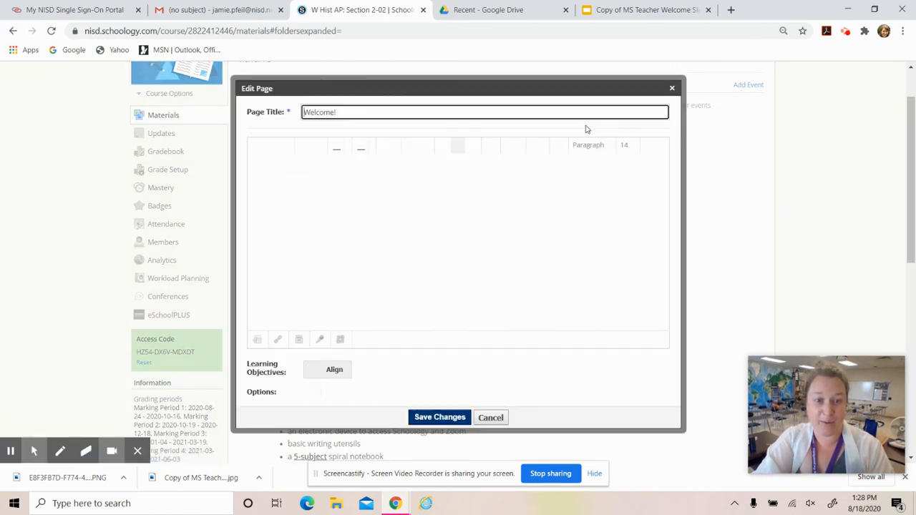
left_click(315, 254)
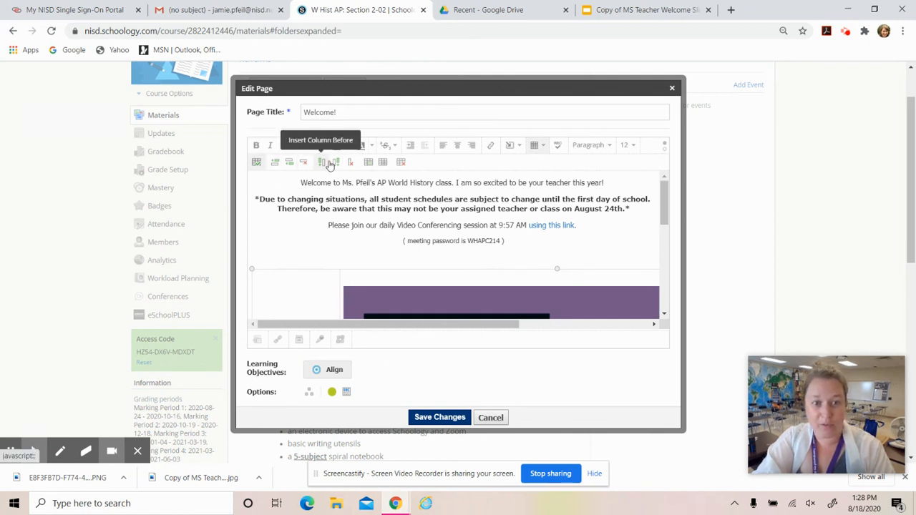
left_click(258, 166)
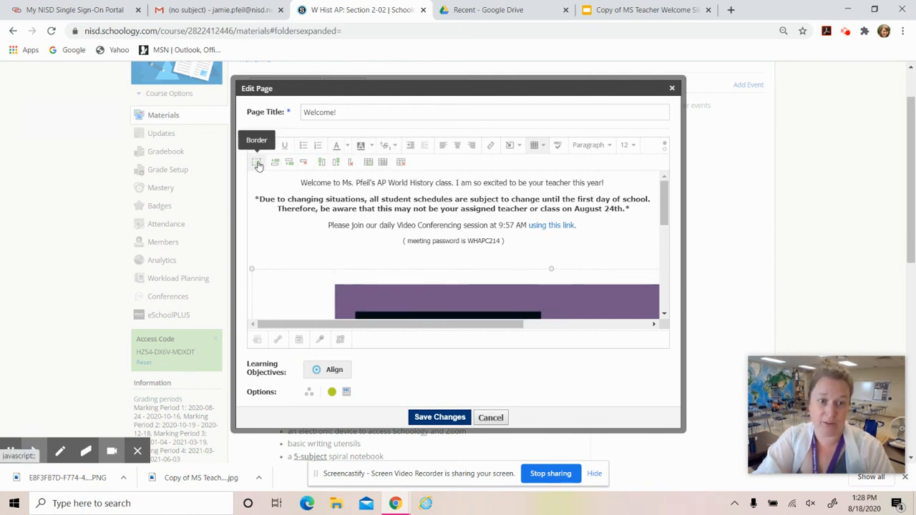
left_click(429, 419)
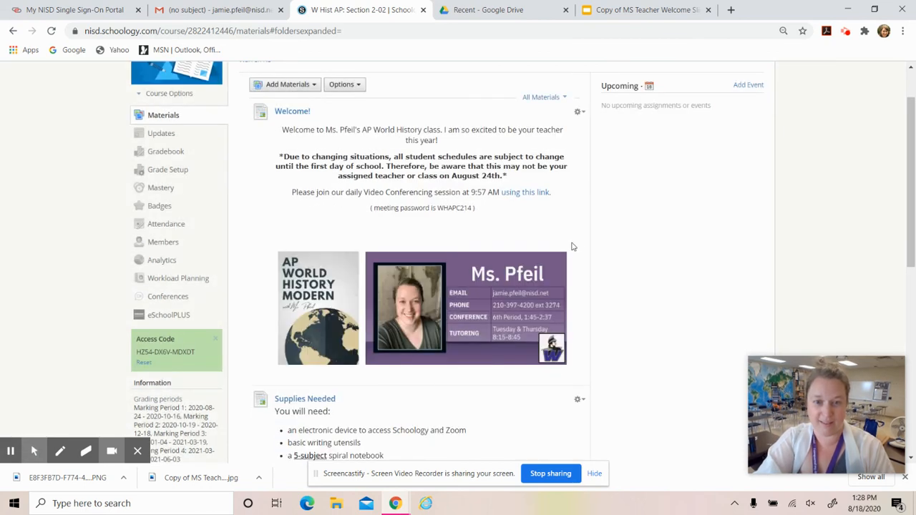
scroll(576, 242, "down", 1)
scroll(577, 242, "up", 1)
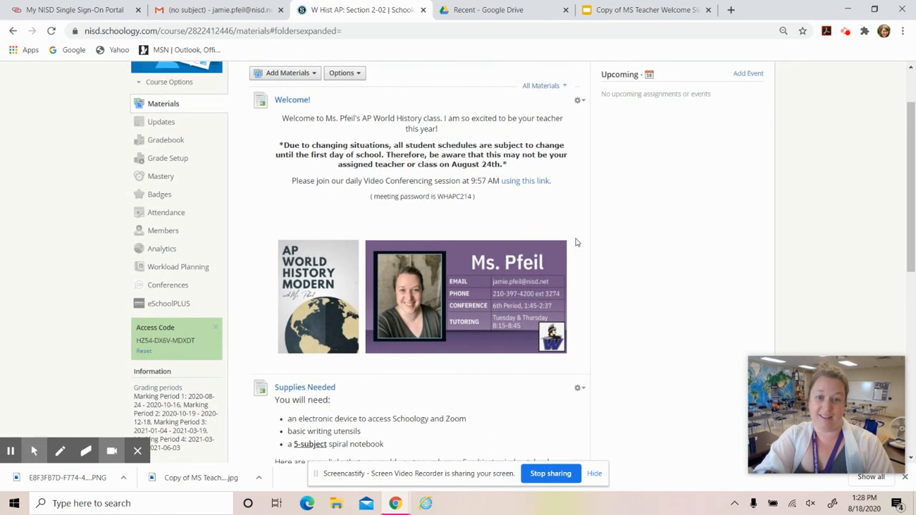